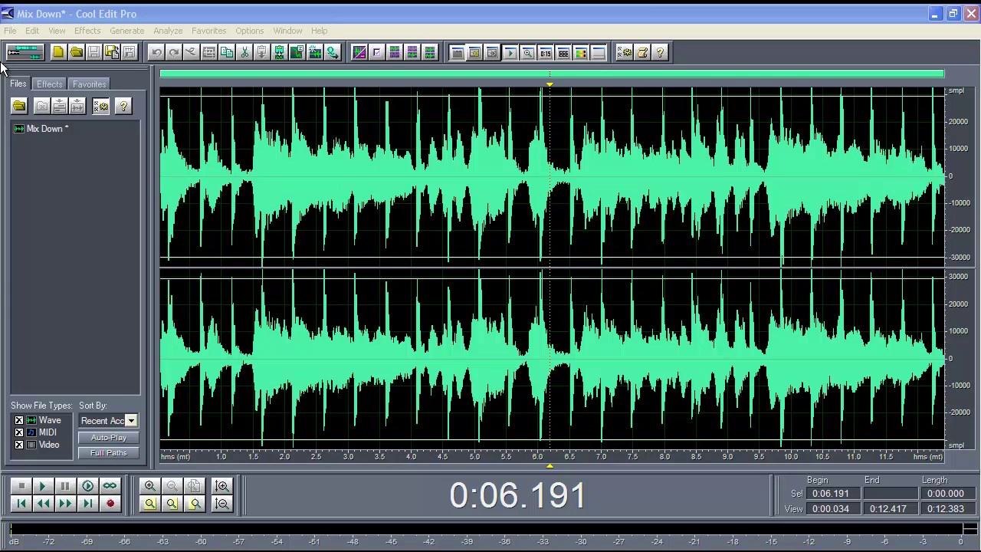
# Play the Mix Down waveform from its start, then return to the four-track multitrack session
pyautogui.click(168, 138)
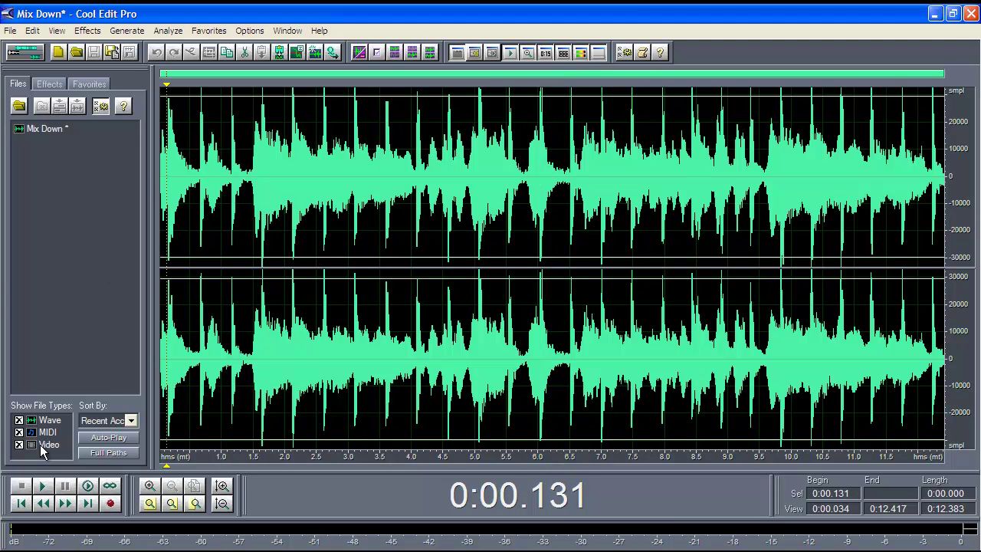
pyautogui.click(44, 486)
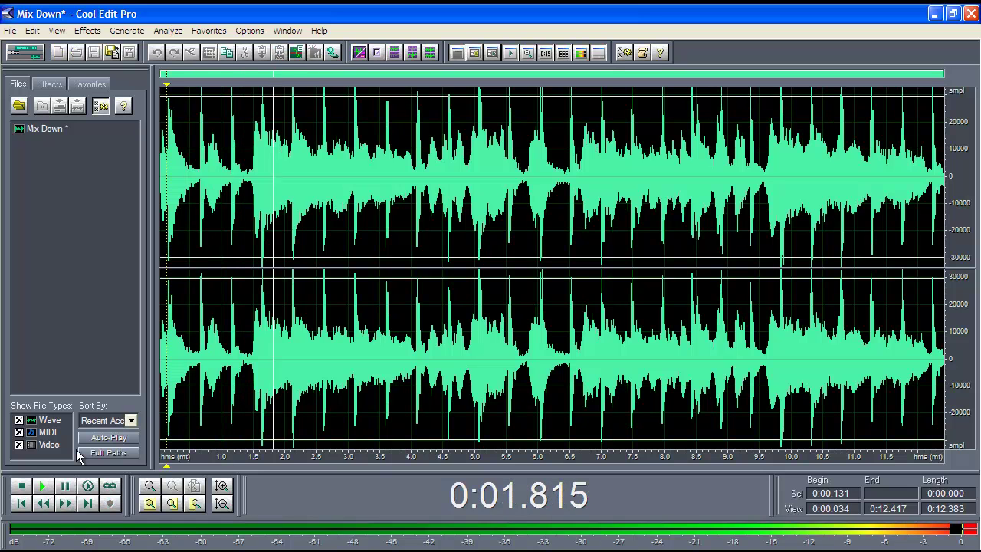
pyautogui.click(23, 487)
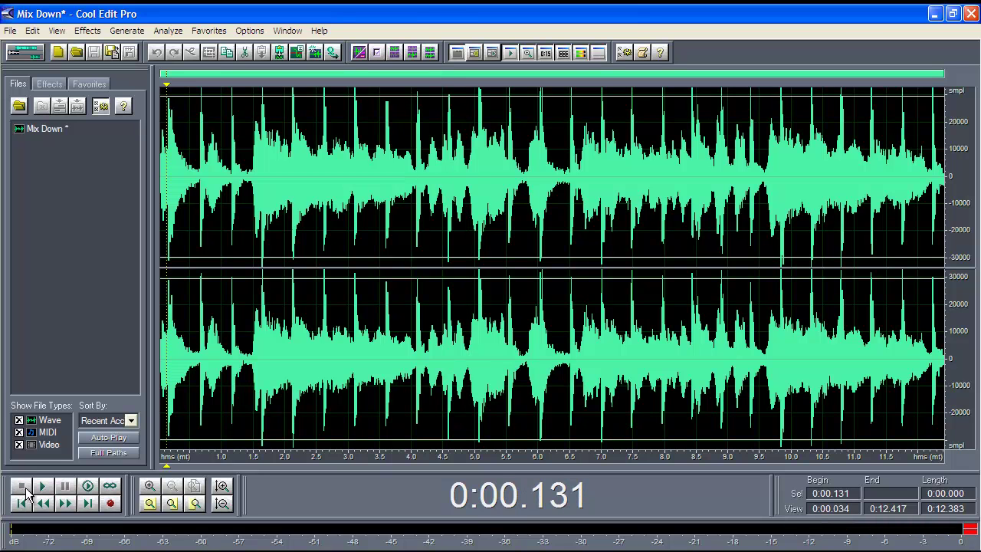
pyautogui.click(36, 56)
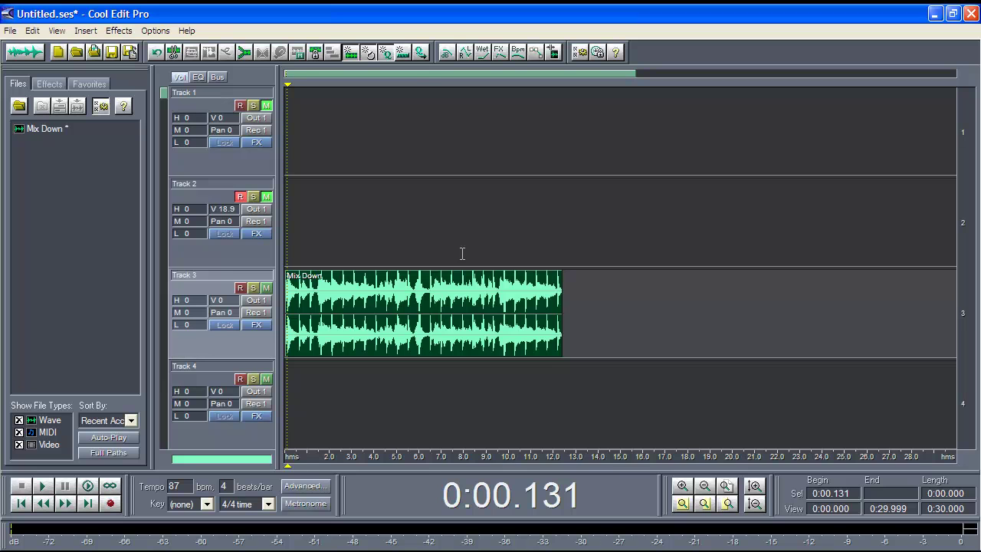
# Delete the Mix Down clip from Track 3
pyautogui.click(427, 261)
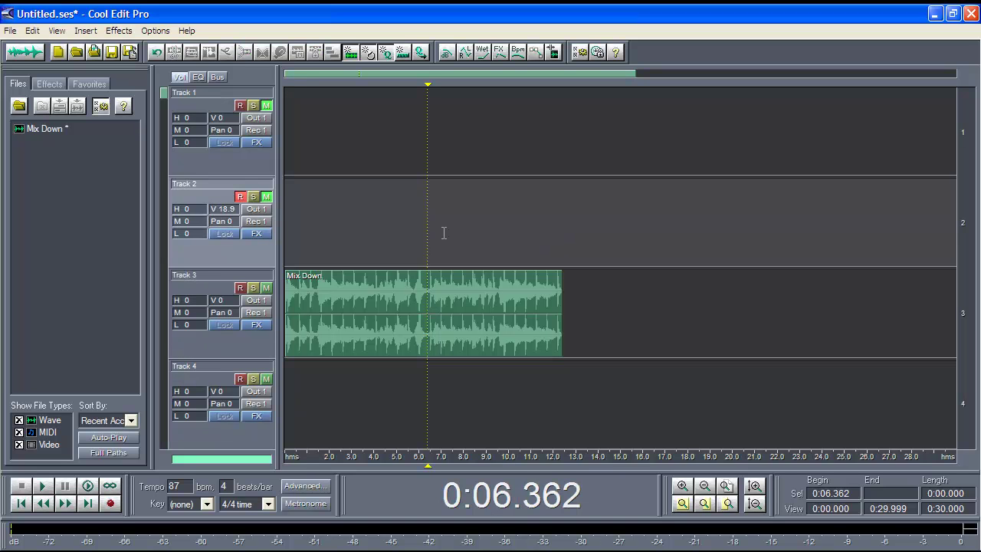
pyautogui.click(349, 295)
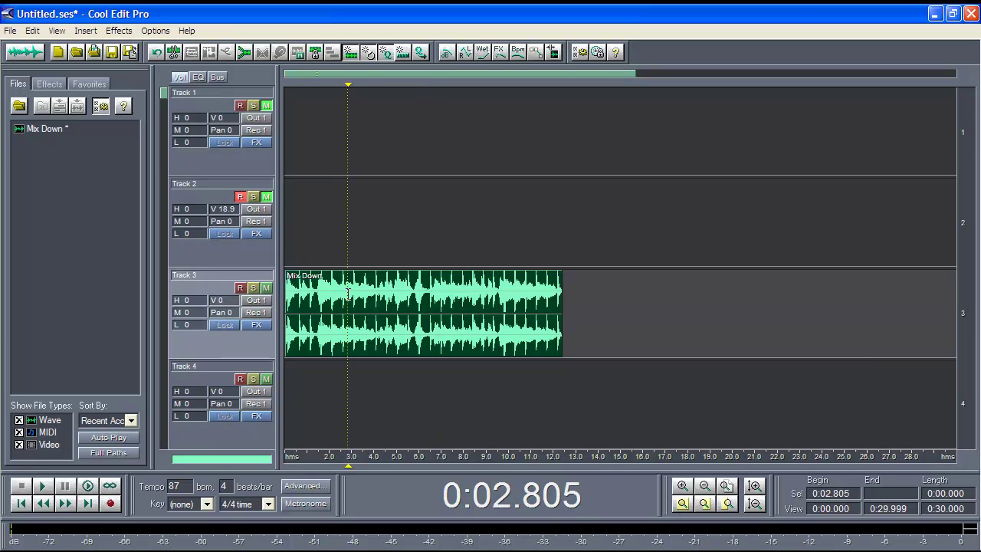
pyautogui.press('Delete')
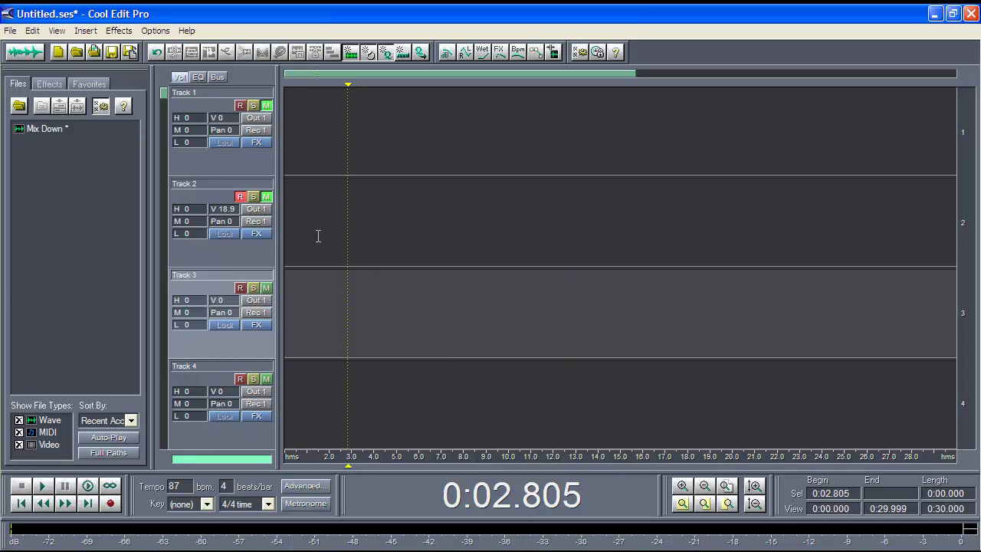
# Record a new twelve-second clip onto Track 2
pyautogui.click(269, 201)
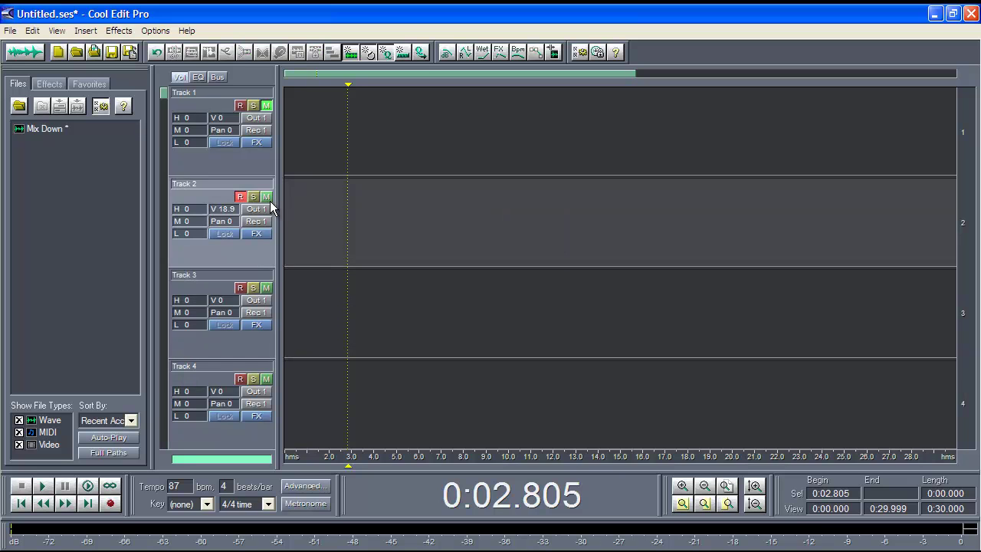
pyautogui.click(270, 119)
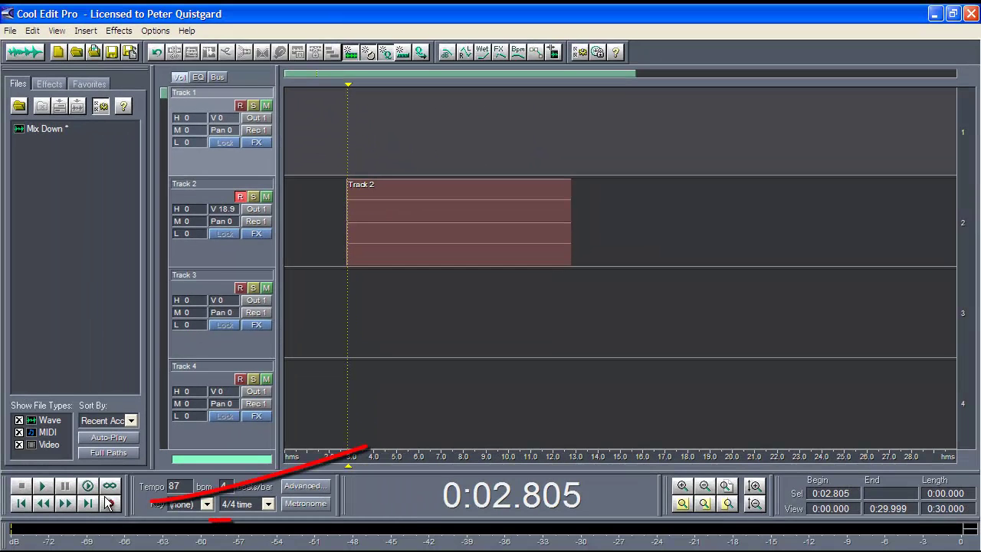
pyautogui.click(108, 502)
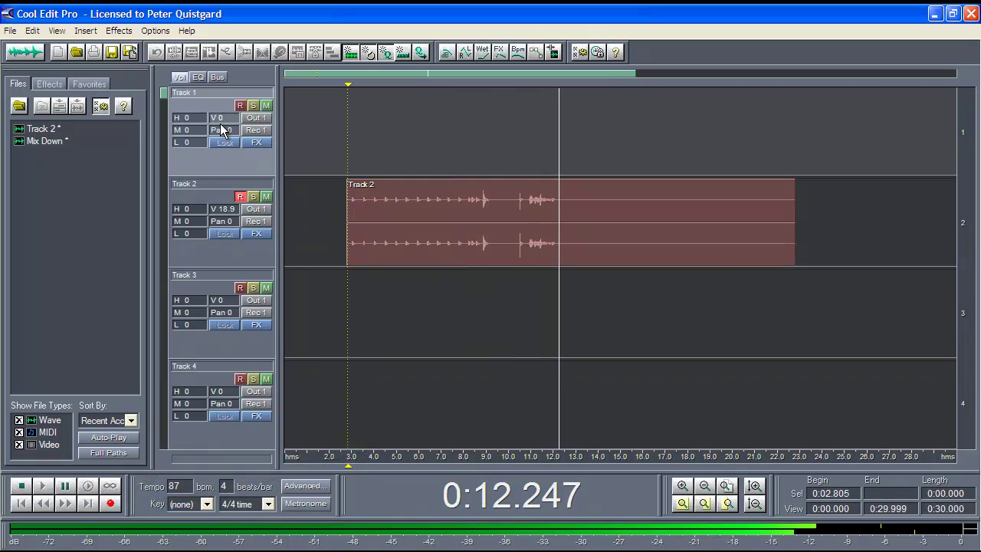
pyautogui.click(22, 485)
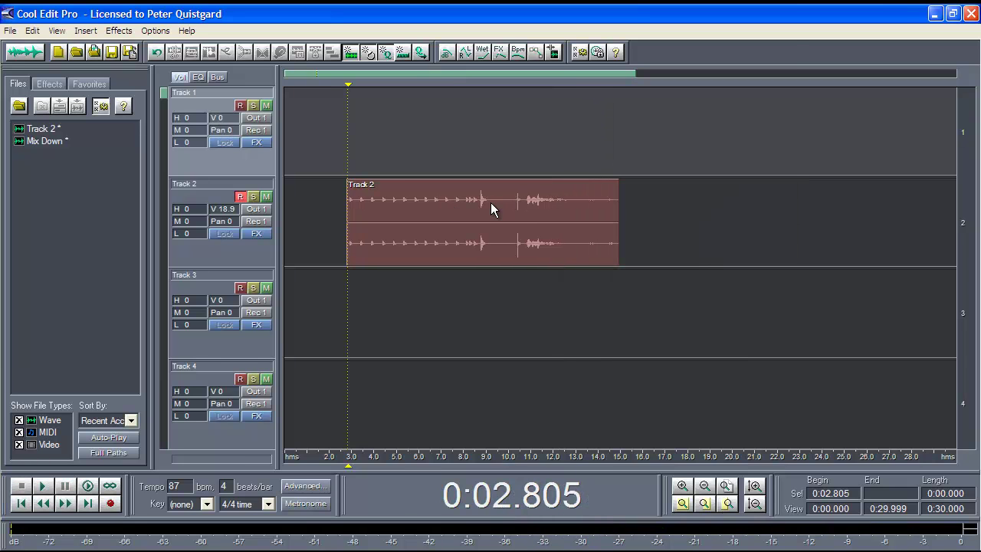
# Trim the later part off the Track 2 recording and move the kick clip to Track 1's start
pyautogui.moveTo(472, 202)
pyautogui.mouseDown()
pyautogui.moveTo(688, 202)
pyautogui.moveTo(619, 208)
pyautogui.mouseUp()
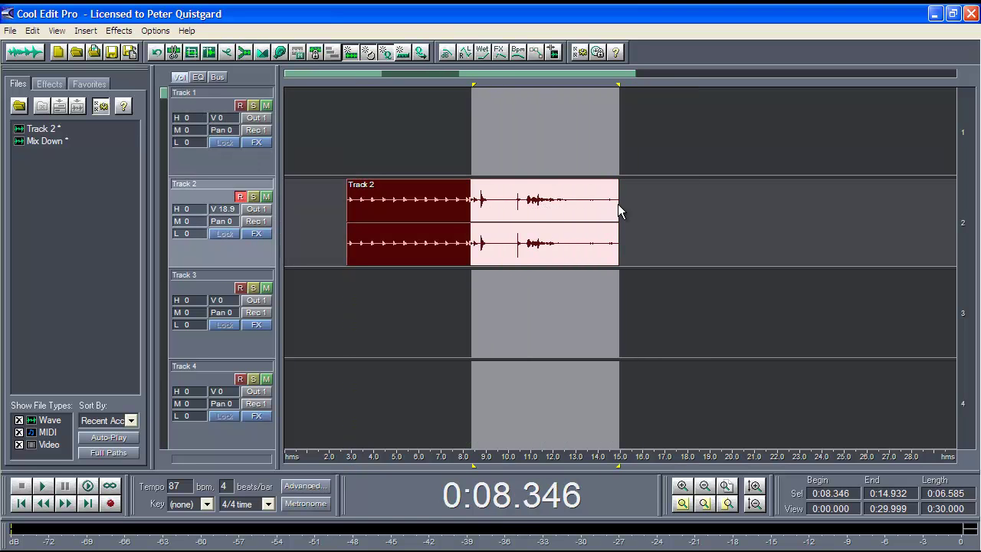
pyautogui.press('Delete')
pyautogui.moveTo(368, 197)
pyautogui.mouseDown()
pyautogui.moveTo(492, 213)
pyautogui.moveTo(534, 239)
pyautogui.mouseUp()
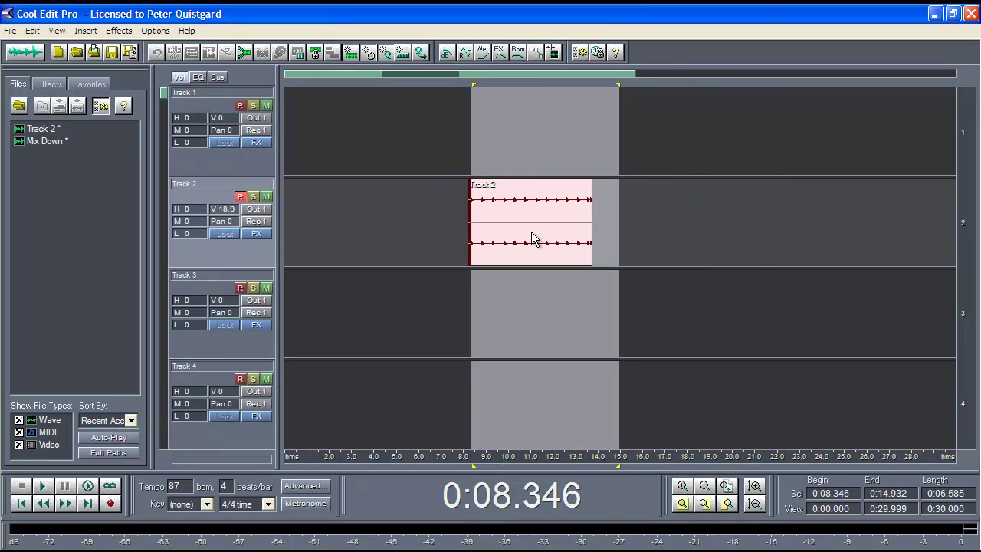
pyautogui.moveTo(534, 240)
pyautogui.mouseDown()
pyautogui.moveTo(283, 203)
pyautogui.moveTo(279, 167)
pyautogui.mouseUp()
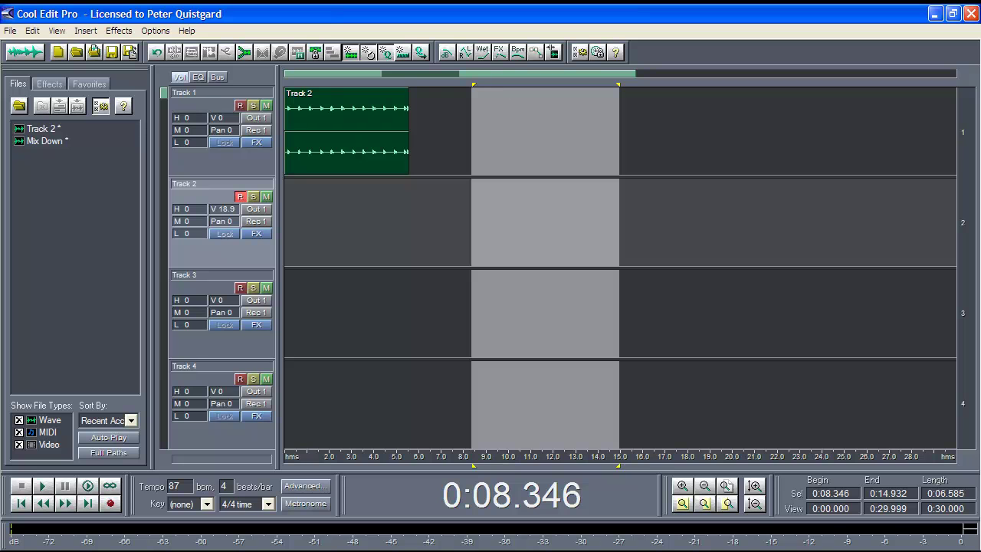
# Record a short second take on Track 2 and play it back
pyautogui.click(108, 504)
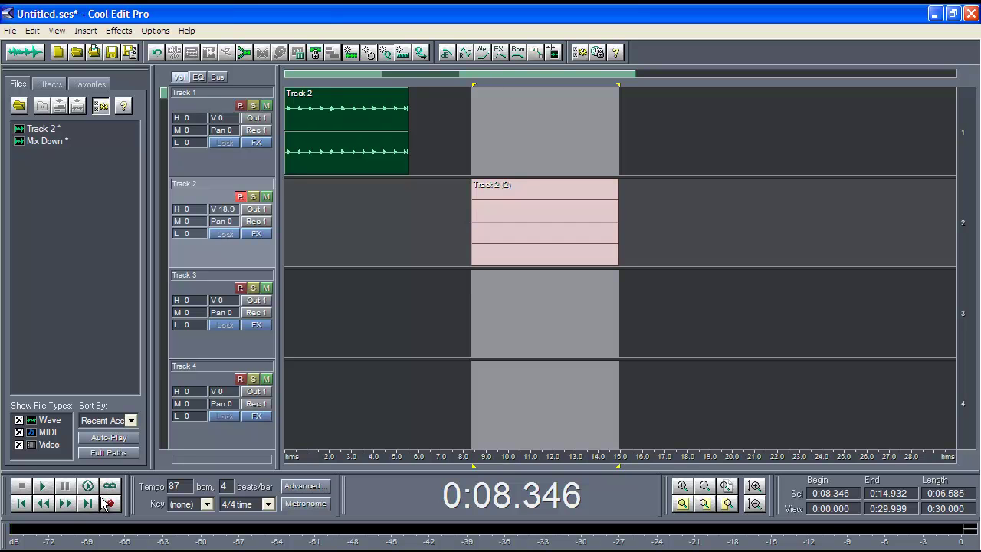
pyautogui.click(26, 485)
pyautogui.press('space')
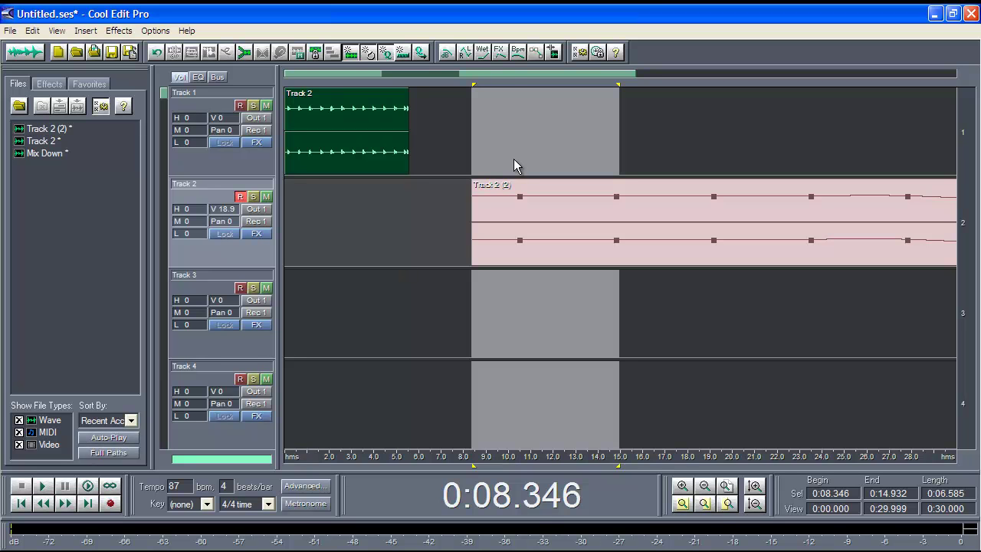
# Remove the Track 2 (2) clip with Remove Block, discarding it unsaved
pyautogui.click(510, 196)
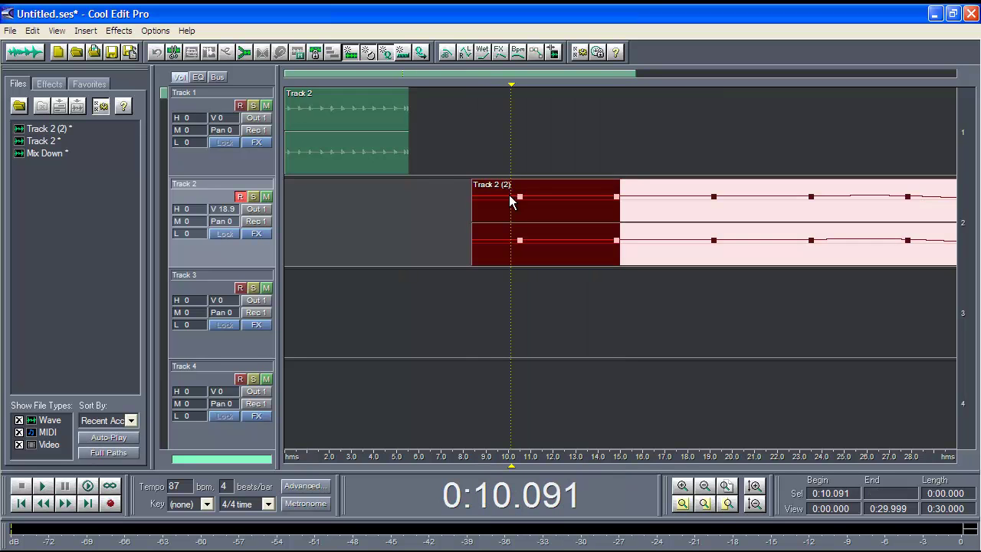
pyautogui.rightClick(529, 245)
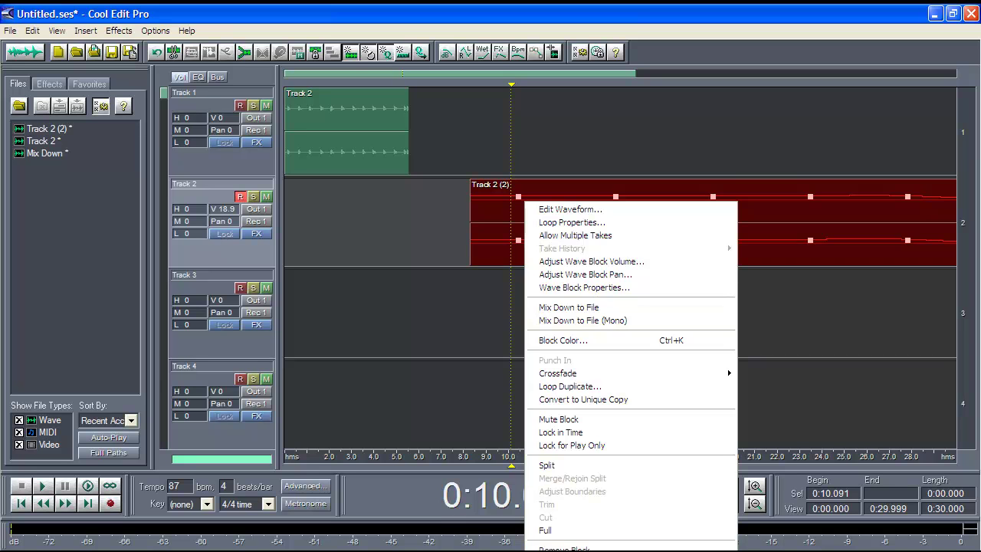
pyautogui.click(563, 549)
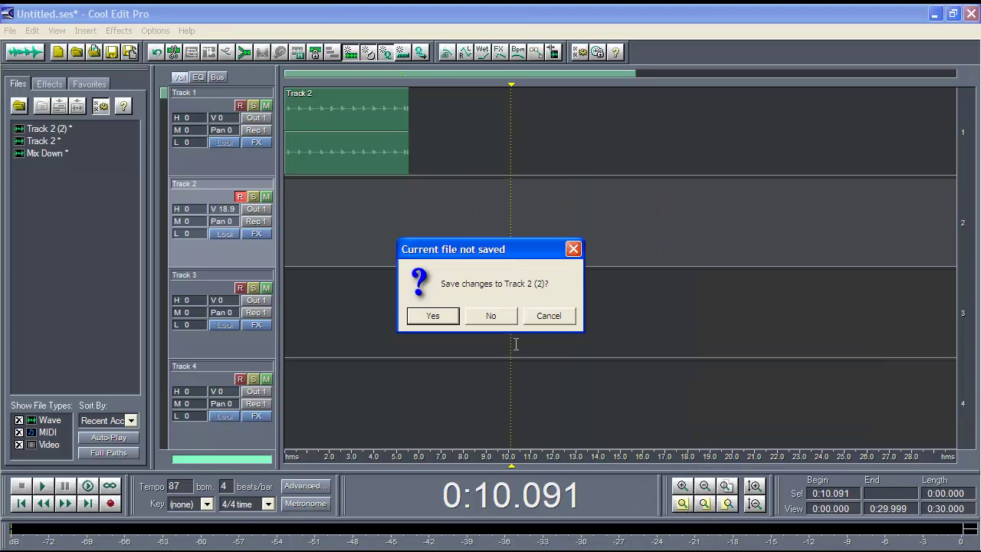
pyautogui.click(492, 317)
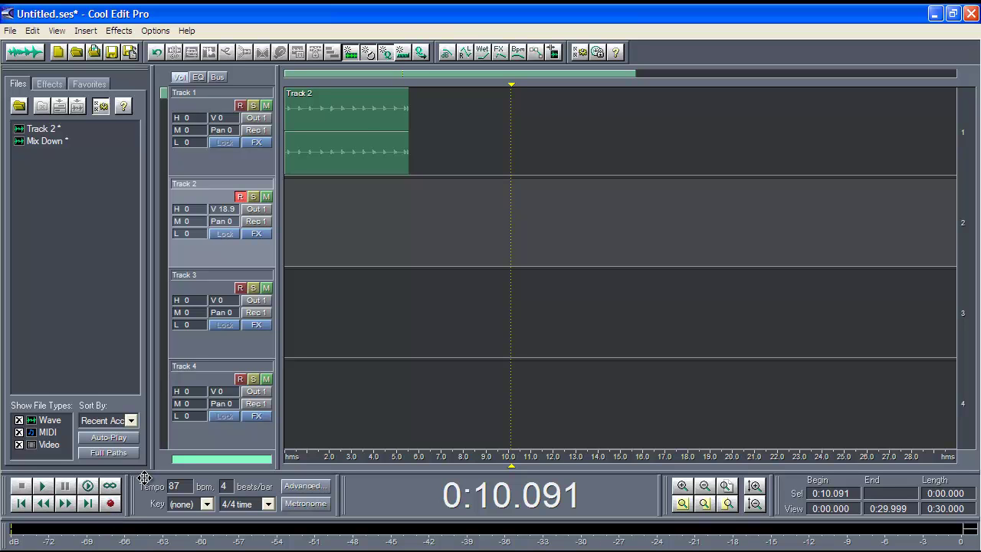
# Record another Track 2 take, move it to time zero, and select the first 6.8 seconds
pyautogui.click(110, 503)
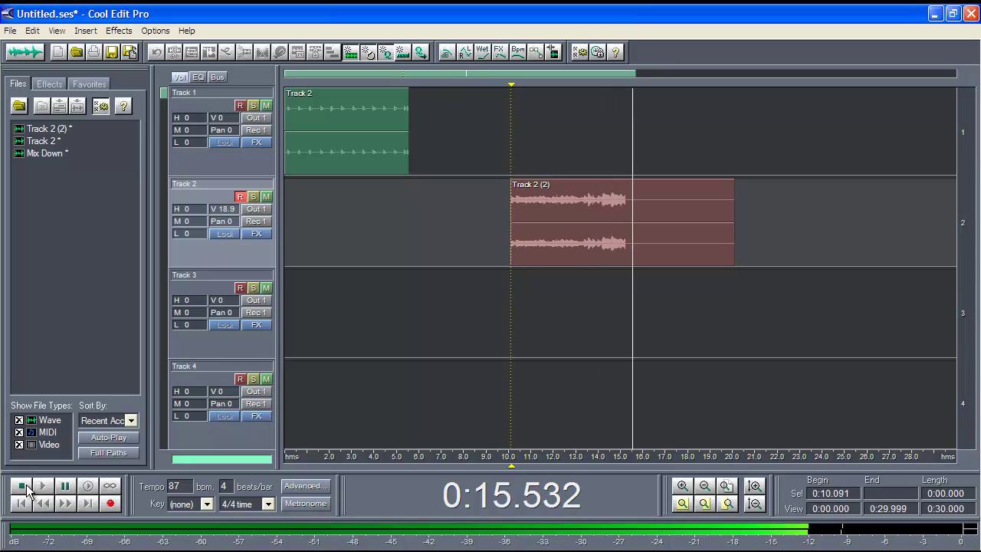
pyautogui.click(24, 486)
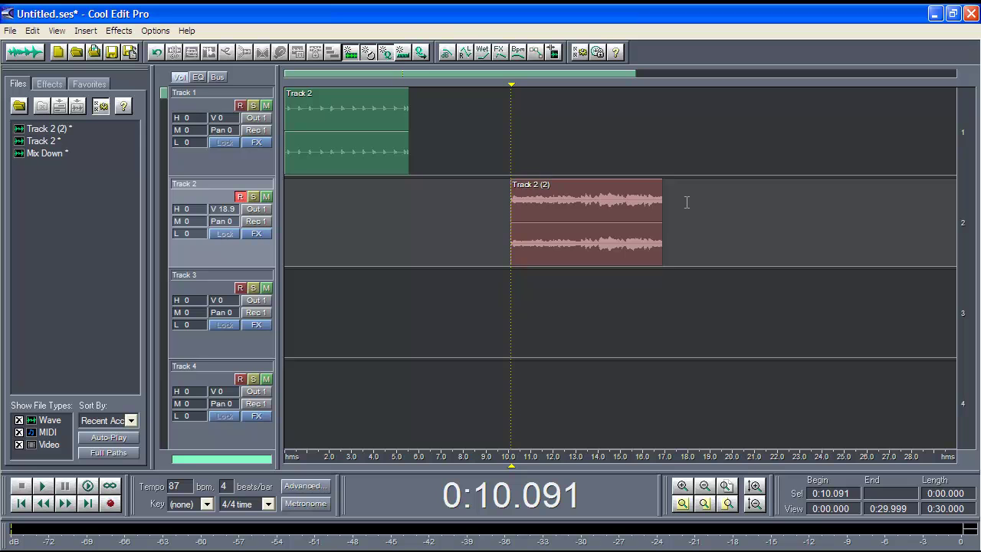
pyautogui.moveTo(658, 222); pyautogui.dragTo(369, 225)
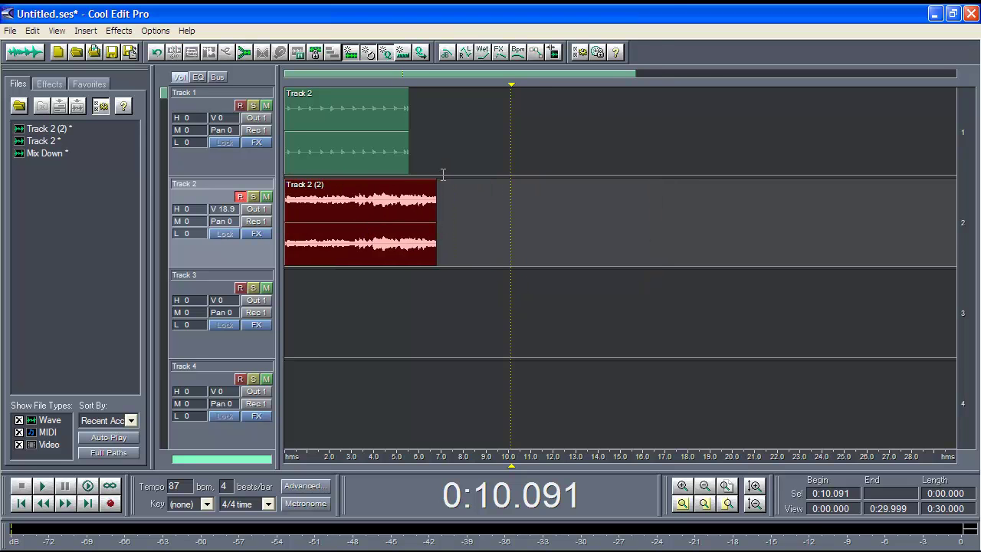
pyautogui.moveTo(437, 190); pyautogui.dragTo(269, 178)
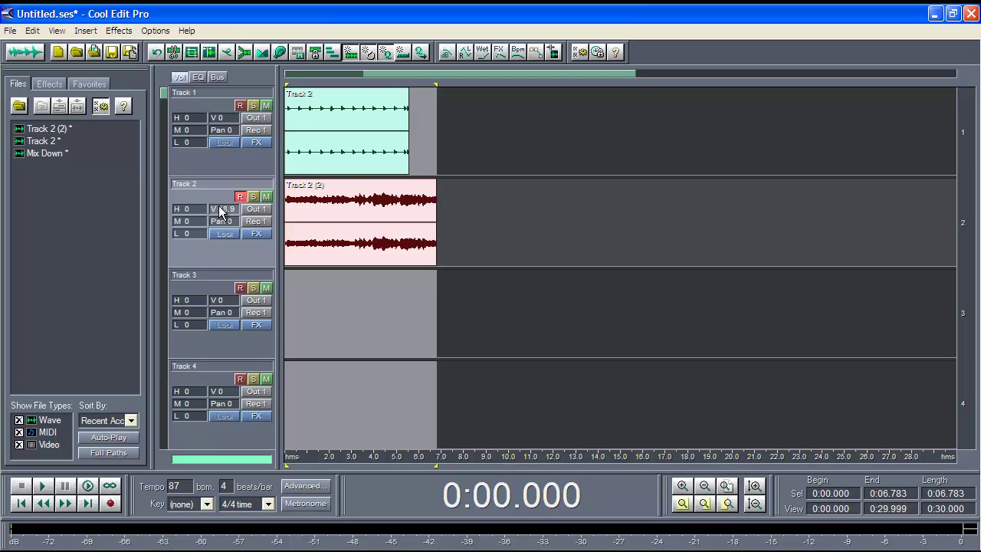
# Lower Track 2's volume to 8.5 and bring up the mix-down options for the selected span
pyautogui.moveTo(215, 209); pyautogui.dragTo(187, 208)
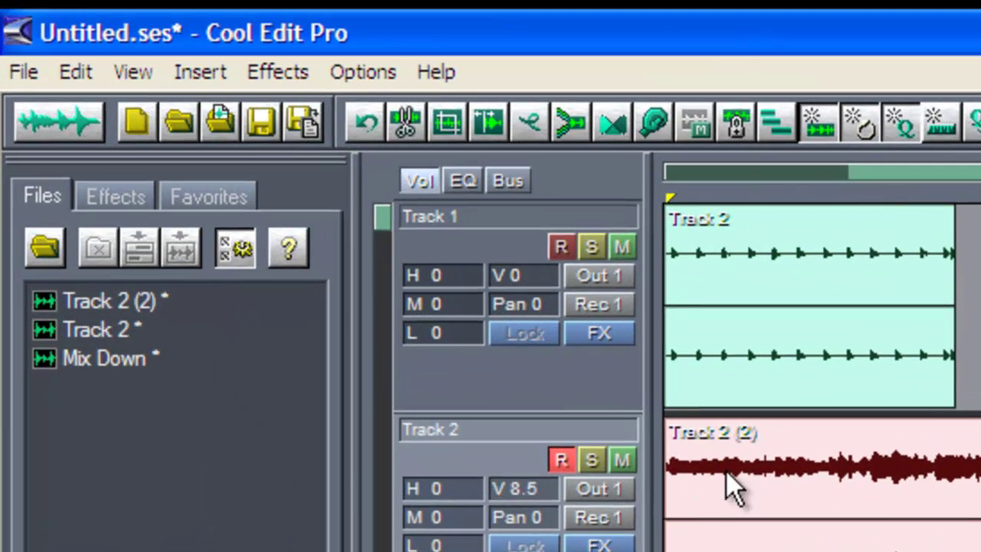
pyautogui.click(16, 73)
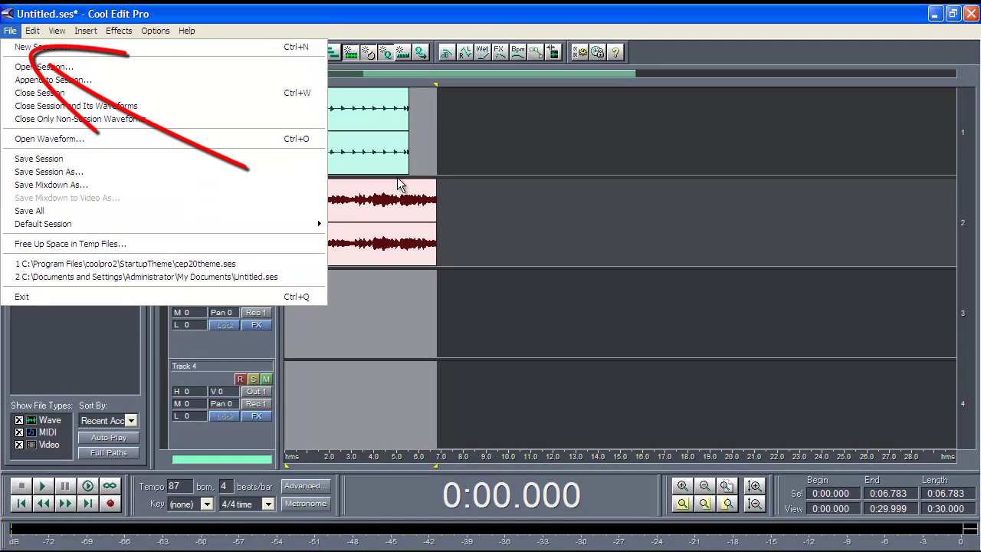
pyautogui.click(442, 152)
pyautogui.rightClick(400, 150)
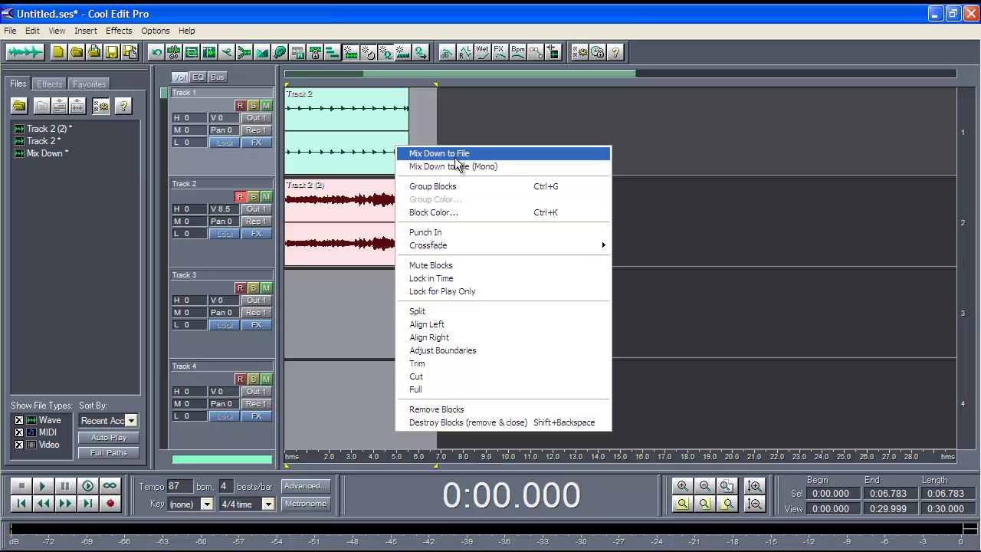
# Mix both tracks down to a new 6.8-second stereo Mixdown file and play it
pyautogui.click(455, 153)
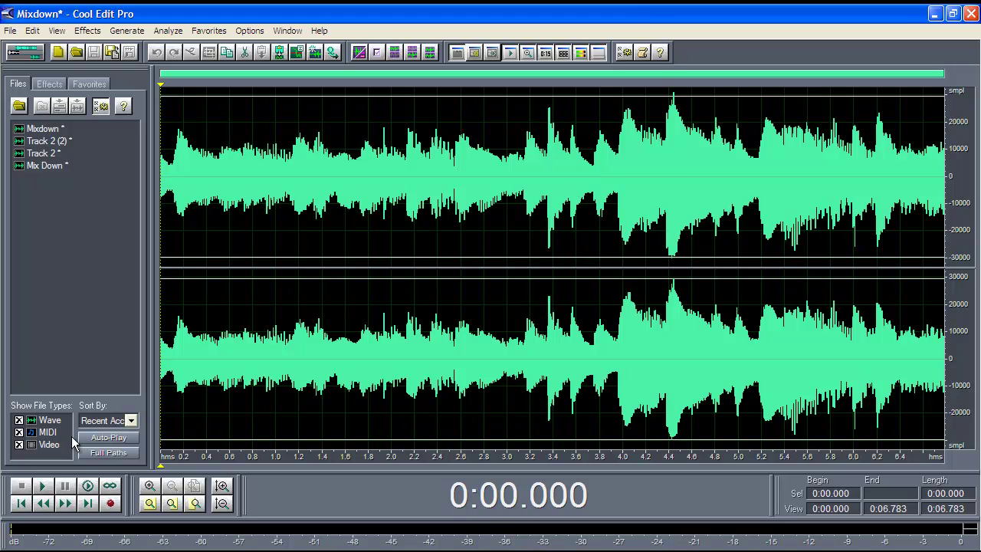
pyautogui.click(45, 486)
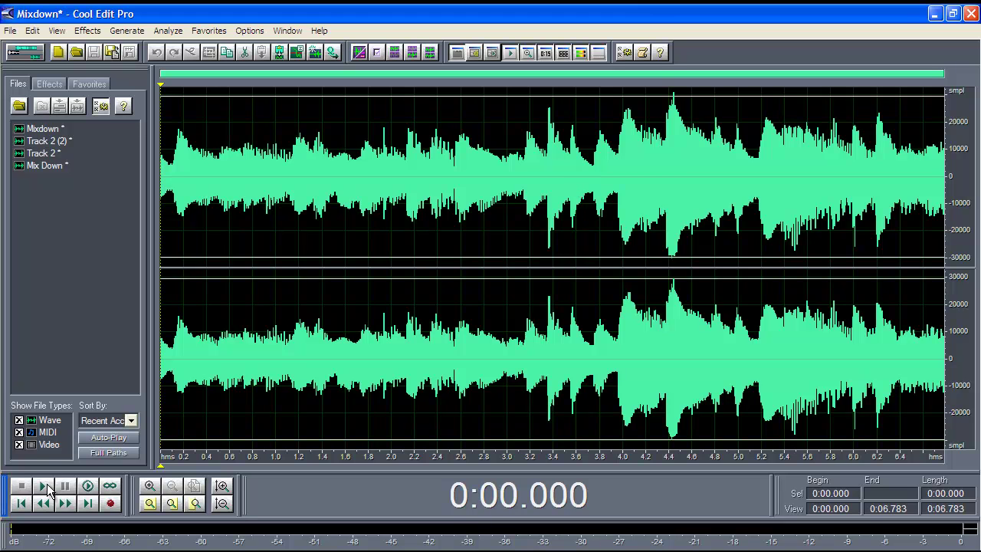